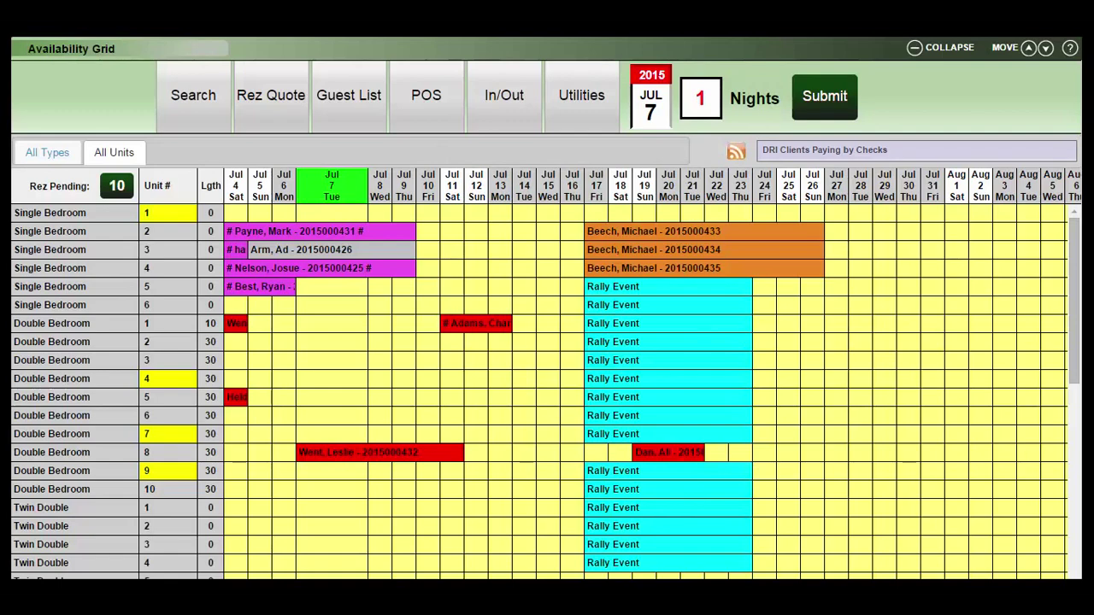
Open the Guest Folio for the Double Bedroom 8 reservation checking in 7 Jul 2015.
left_click(354, 455)
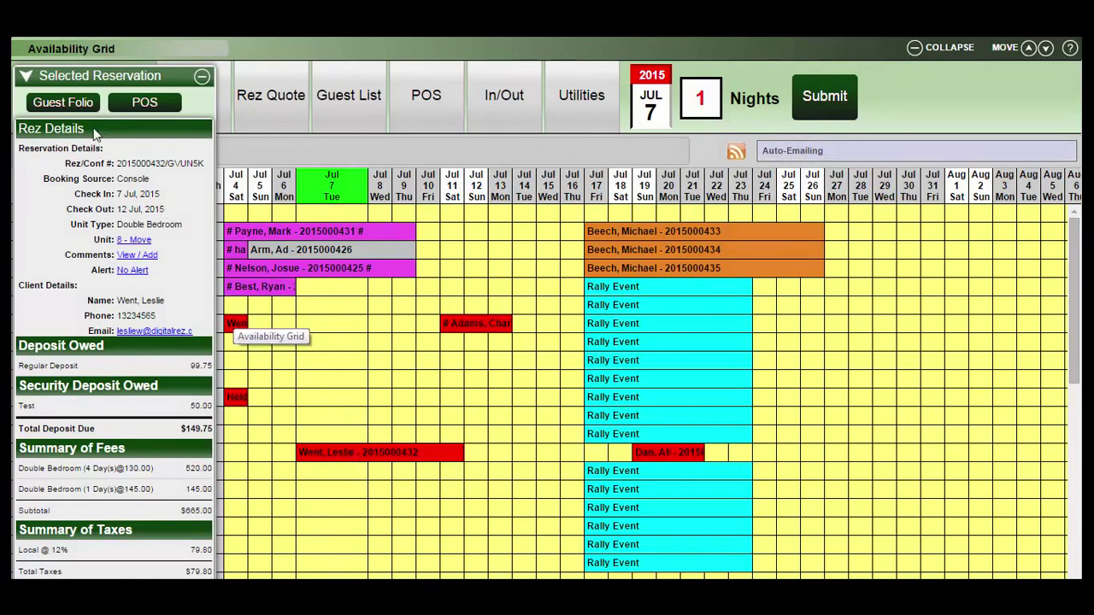
left_click(85, 104)
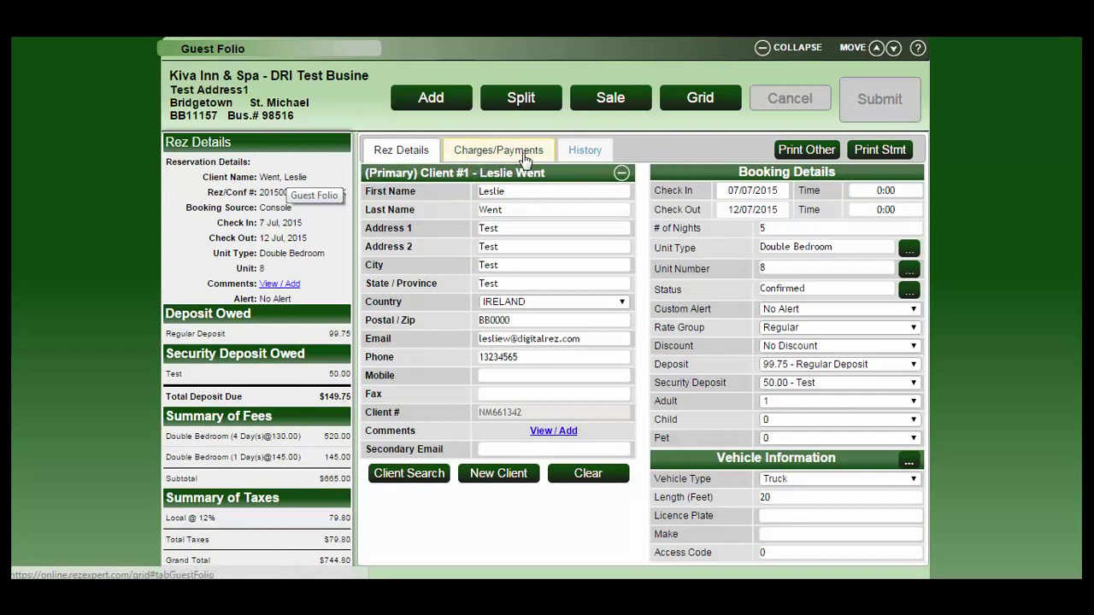
From the Charges/Payments tab, start a Credit Card Vault authorization for a new Visa card.
left_click(523, 158)
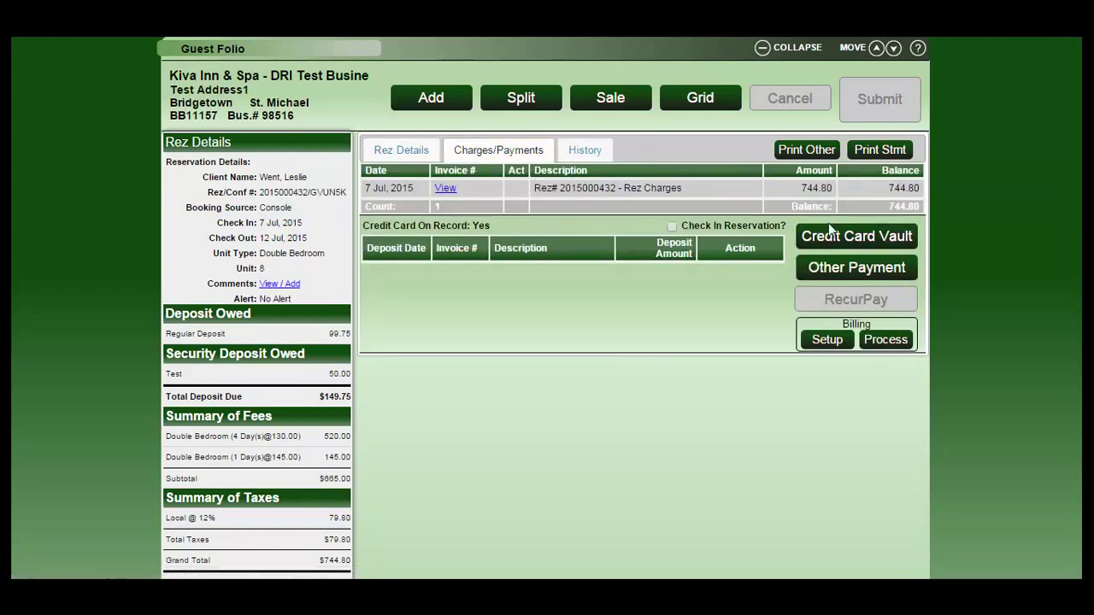
left_click(884, 245)
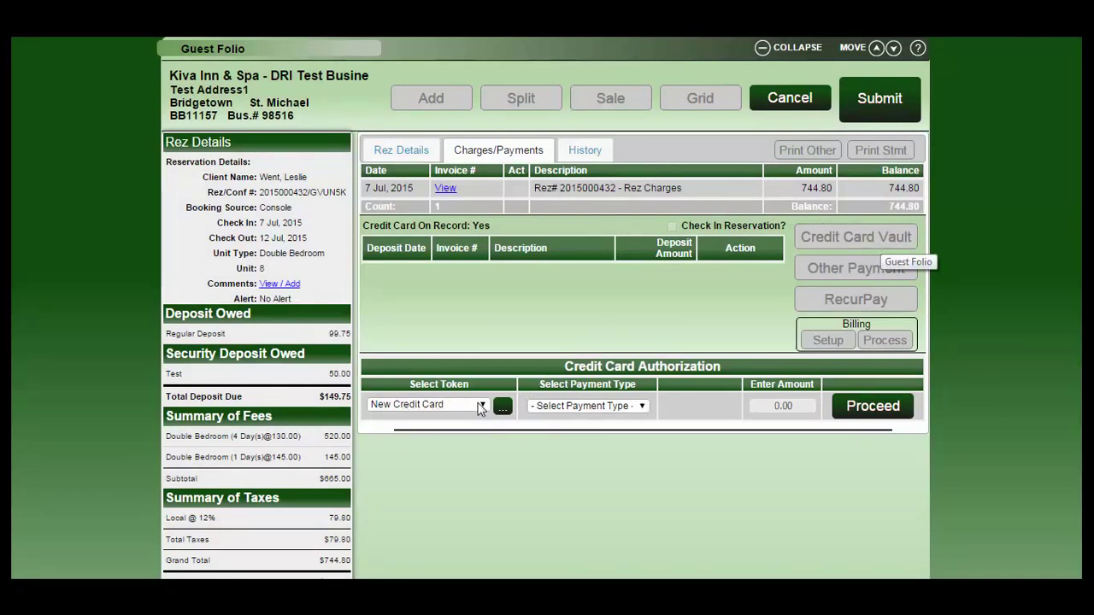
left_click(598, 406)
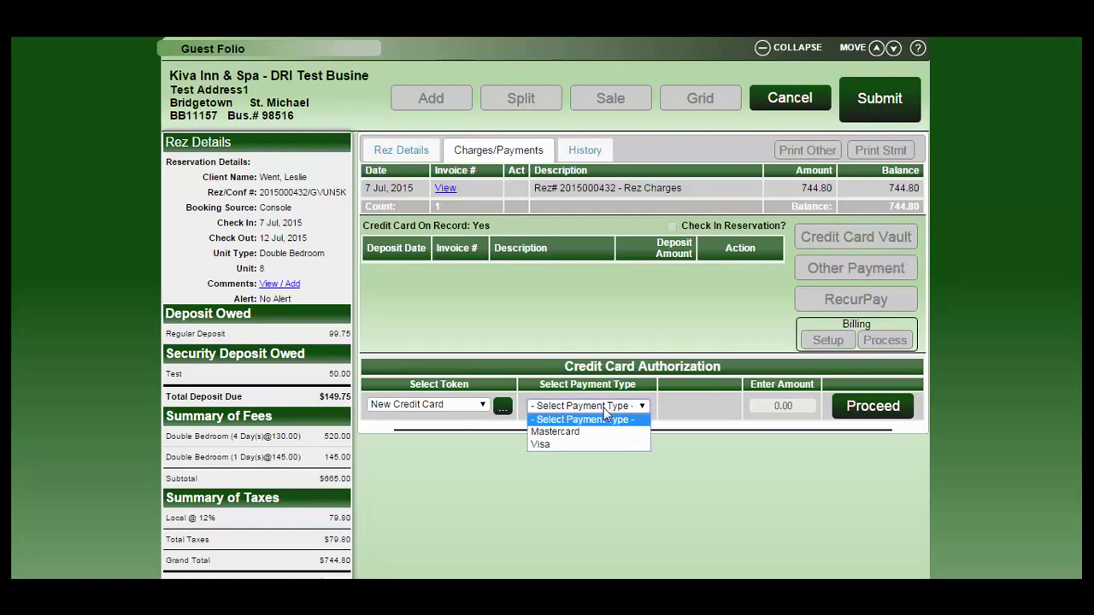
left_click(565, 445)
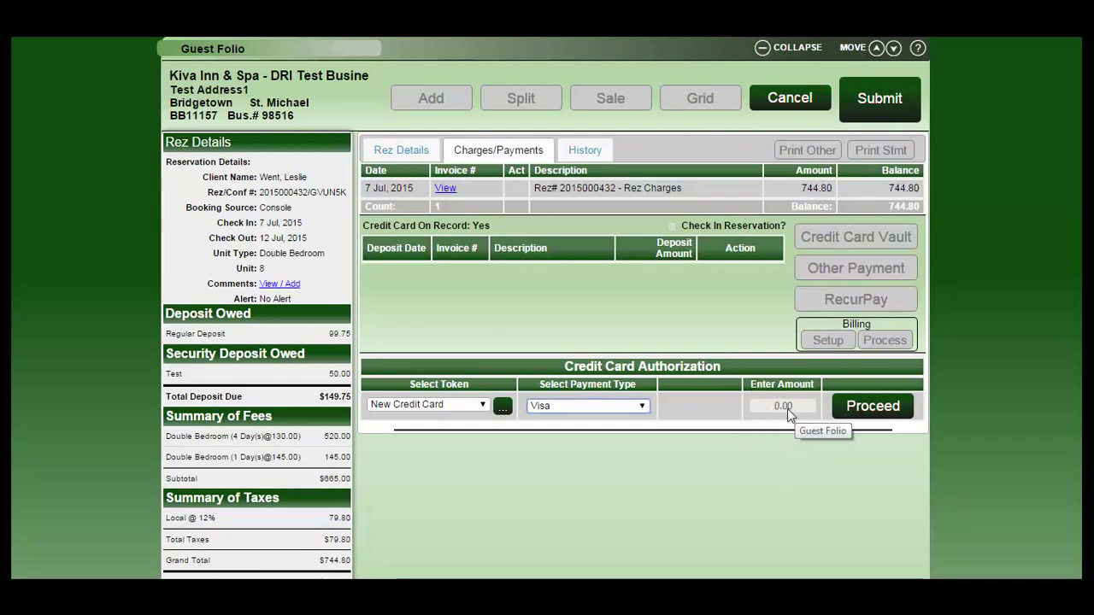
left_click(873, 407)
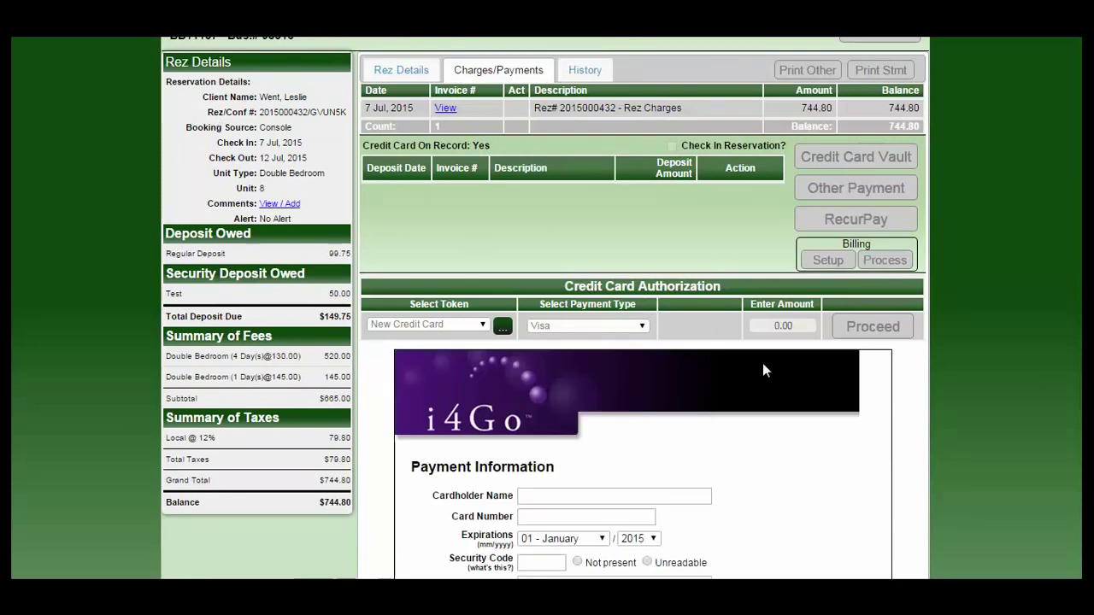
Enter the cardholder's Visa details, expiring 03/2018, in the i4Go form and tokenize the card.
scroll(814, 433, "down", 2)
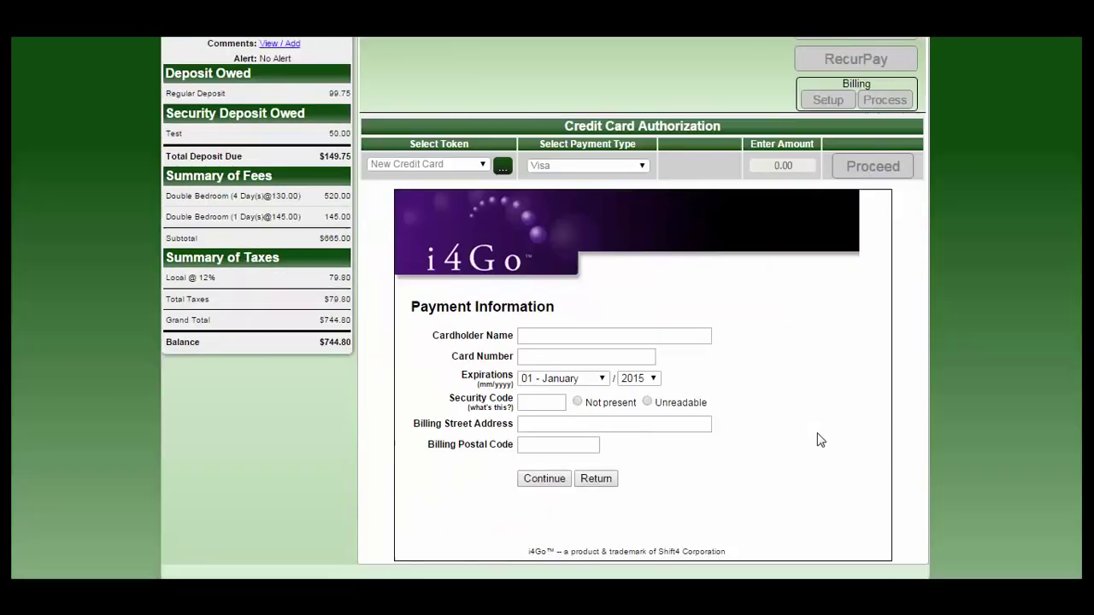
left_click(583, 335)
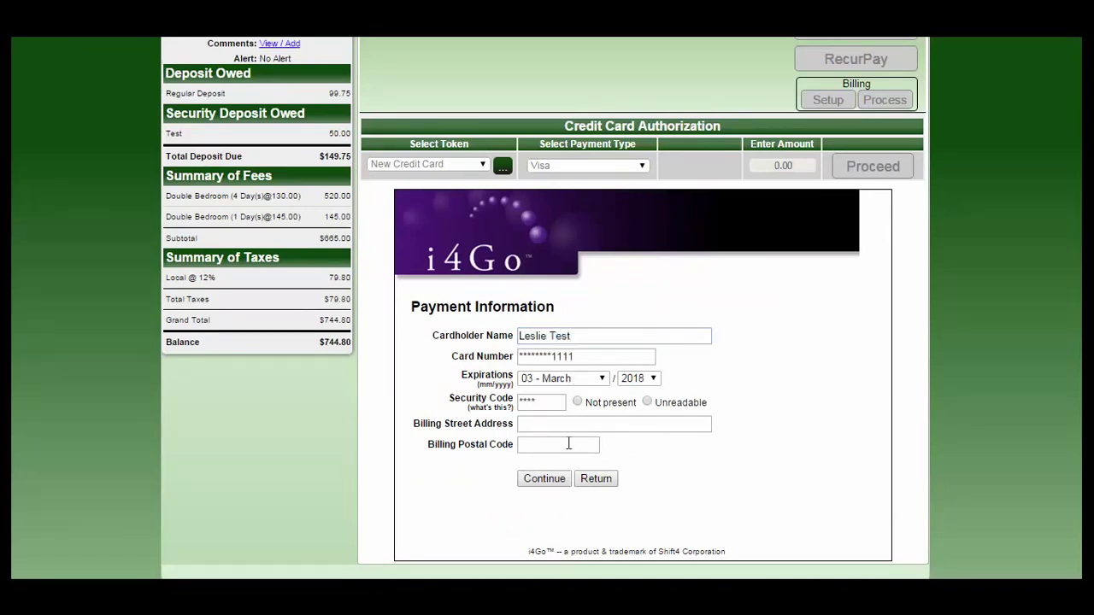
left_click(545, 479)
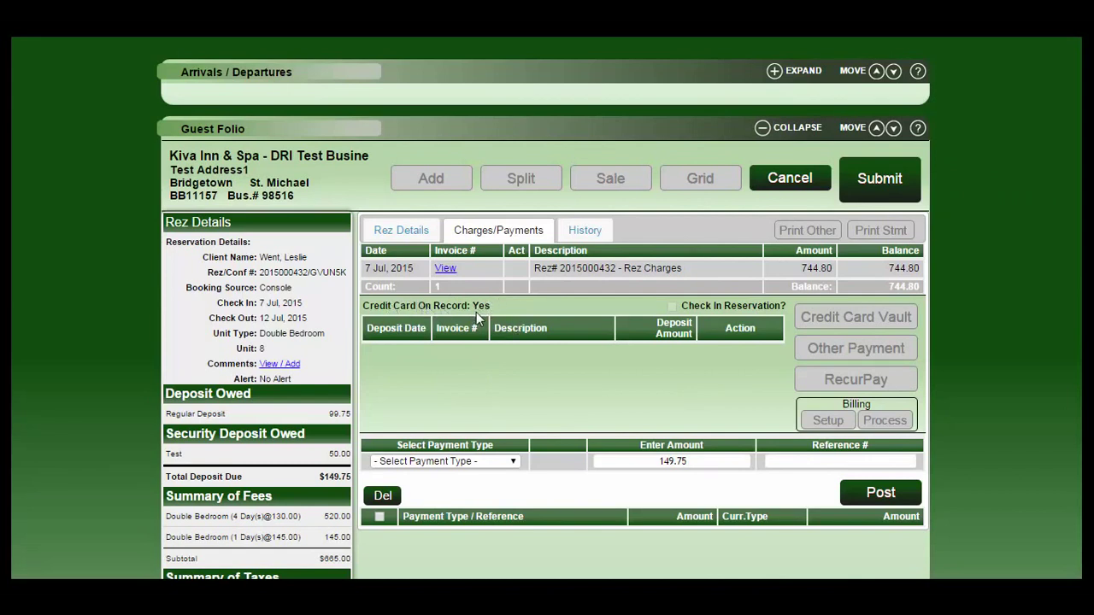
Post a 149.75 Visa deposit, recorded as 99.75 regular and 50.00 security deposits.
scroll(515, 336, "down", 1)
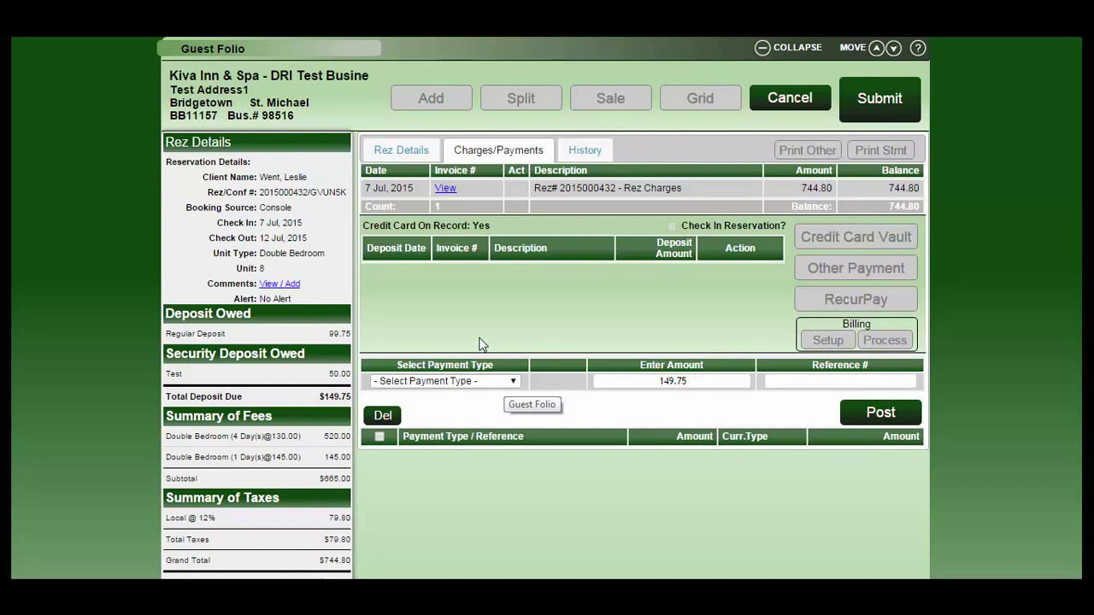
left_click(468, 382)
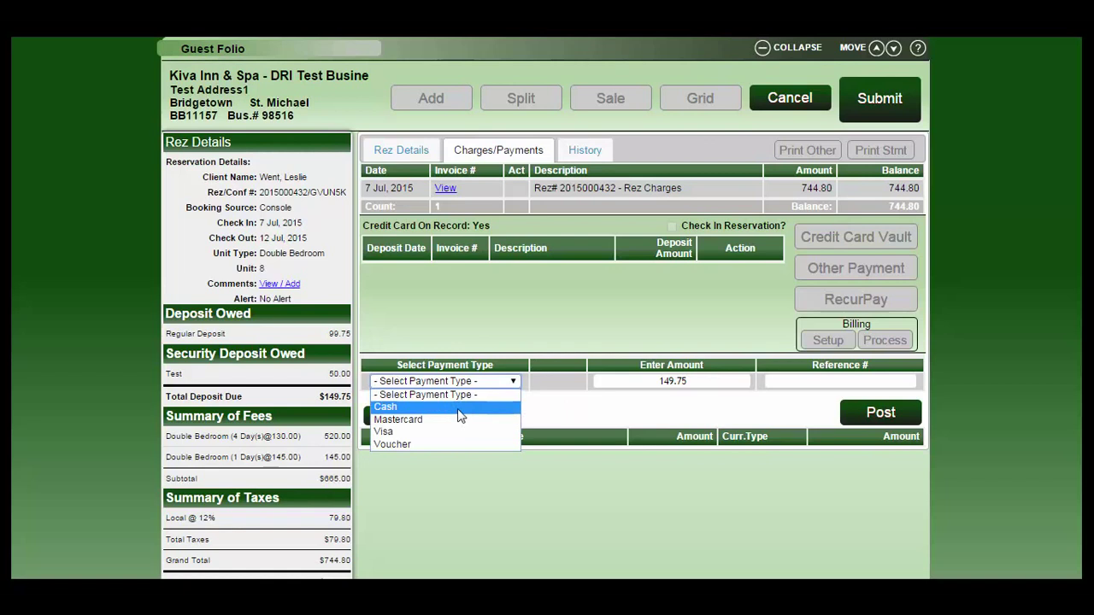
left_click(445, 434)
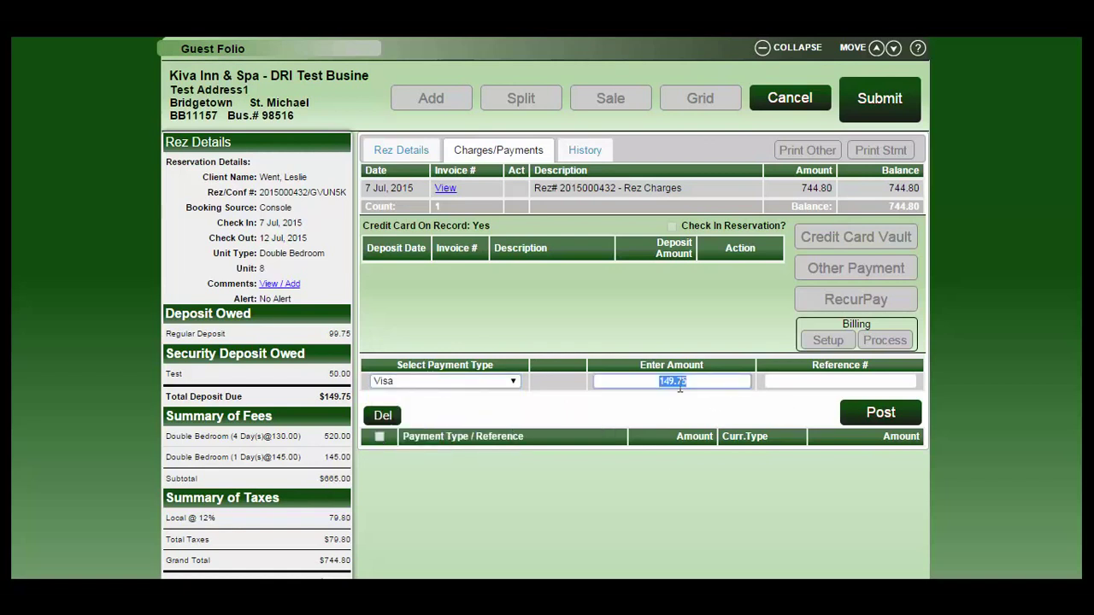
left_click(882, 413)
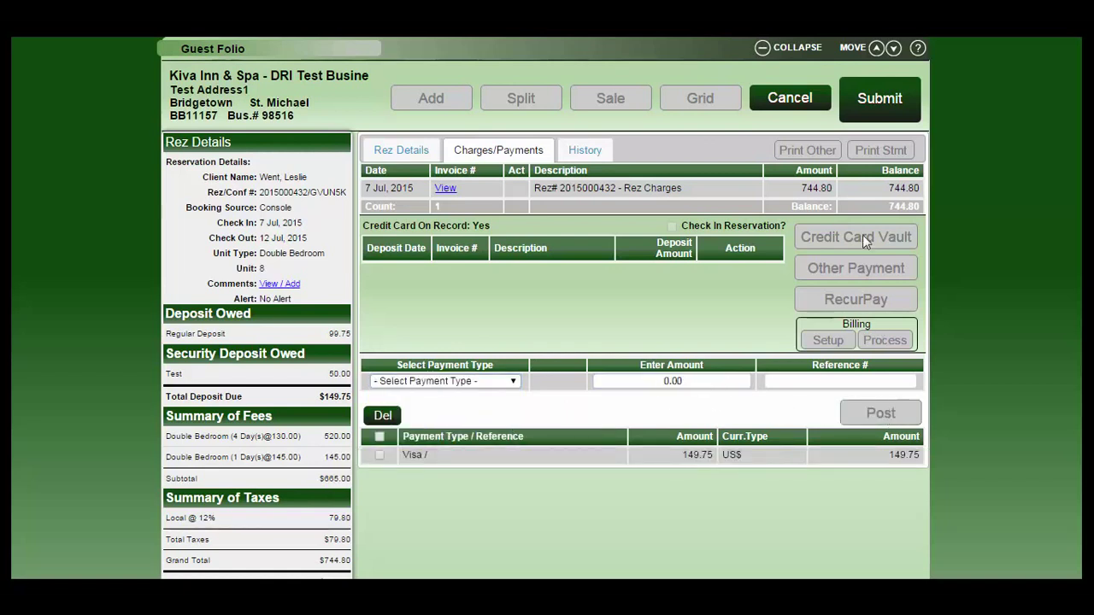
left_click(896, 103)
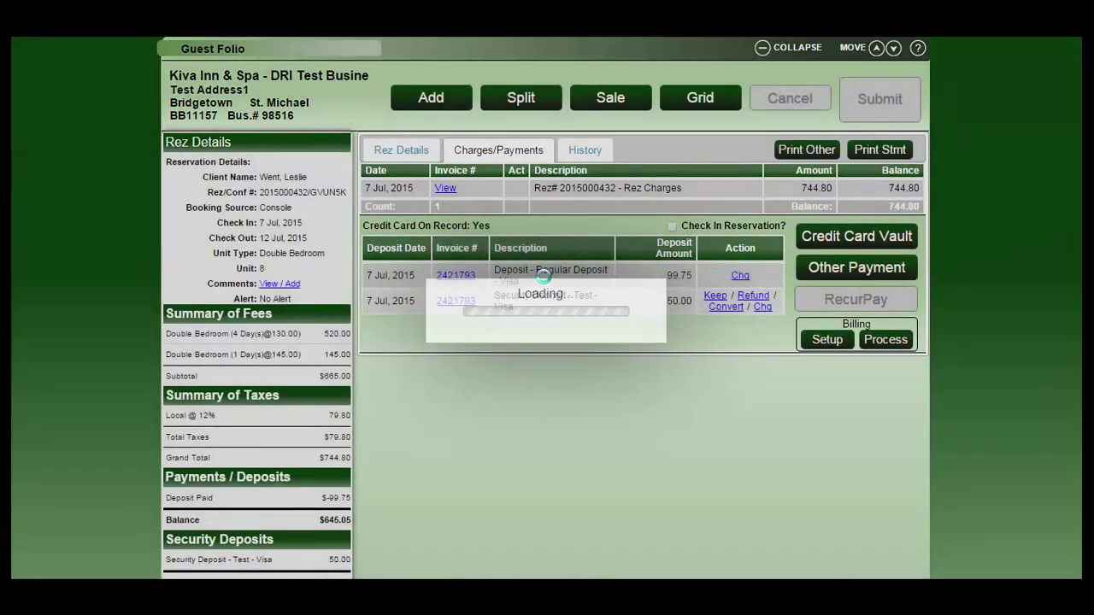
Skip printing, then choose the '7 Jul, 2015 - 1111 - Visa' token for 4Word retrieval.
left_click(568, 417)
scroll(679, 354, "down", 1)
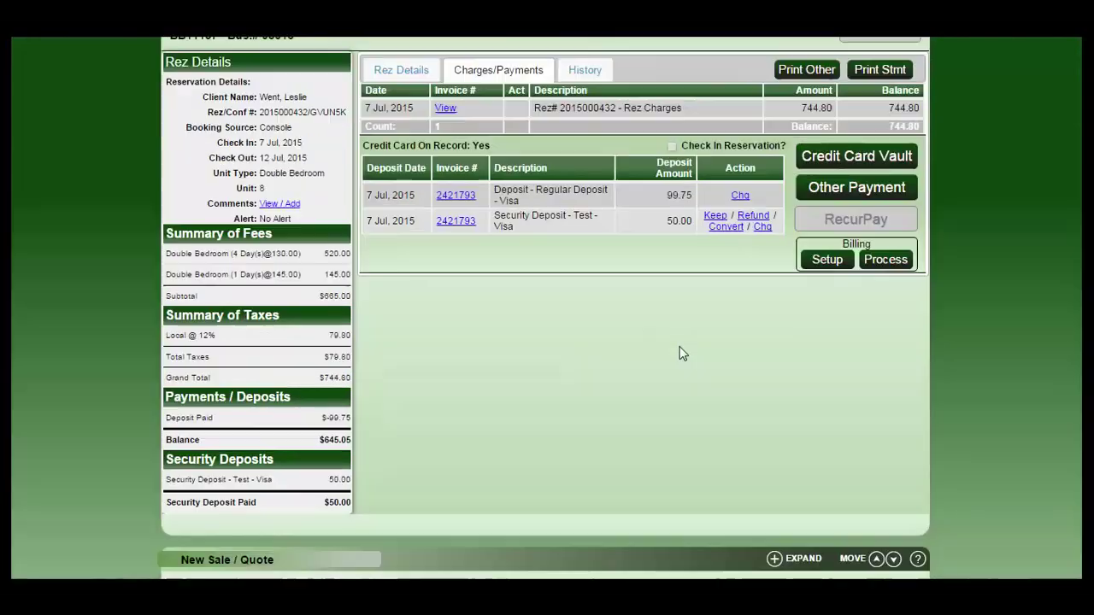
left_click(849, 157)
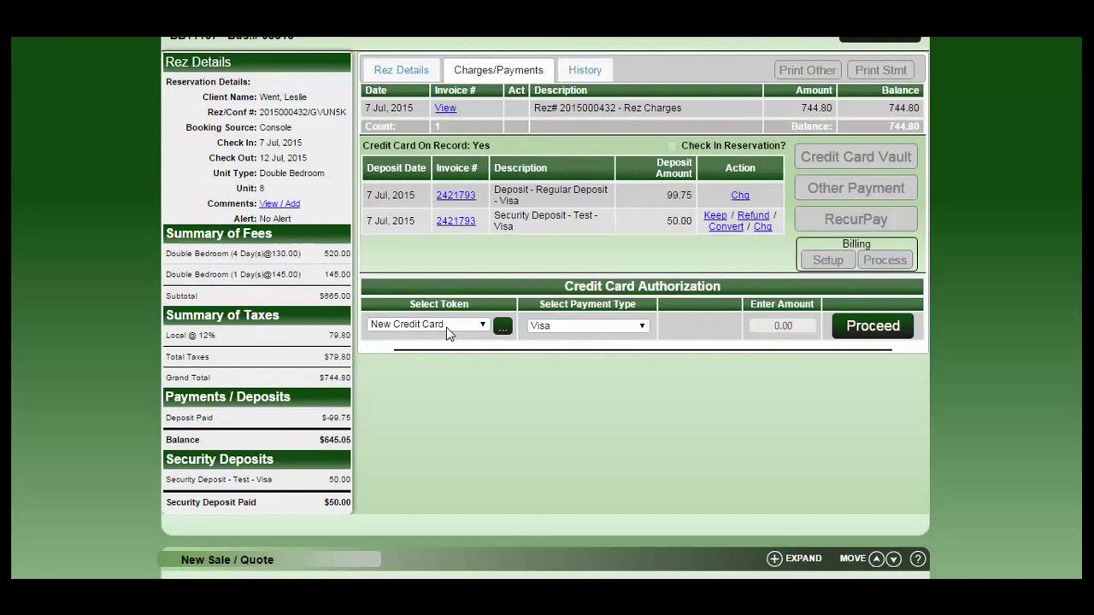
left_click(452, 326)
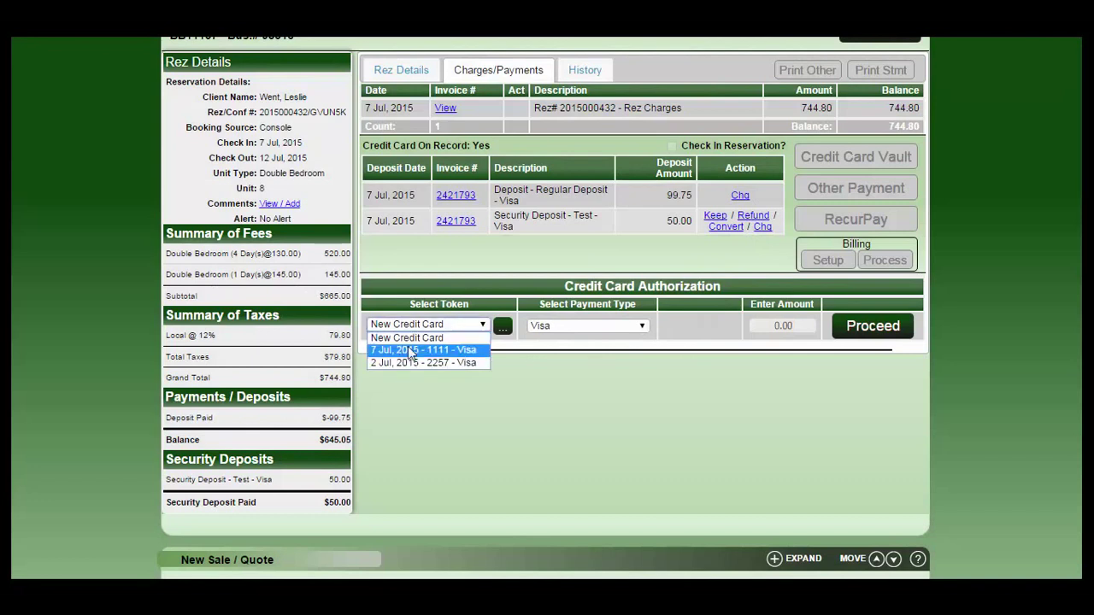
left_click(450, 352)
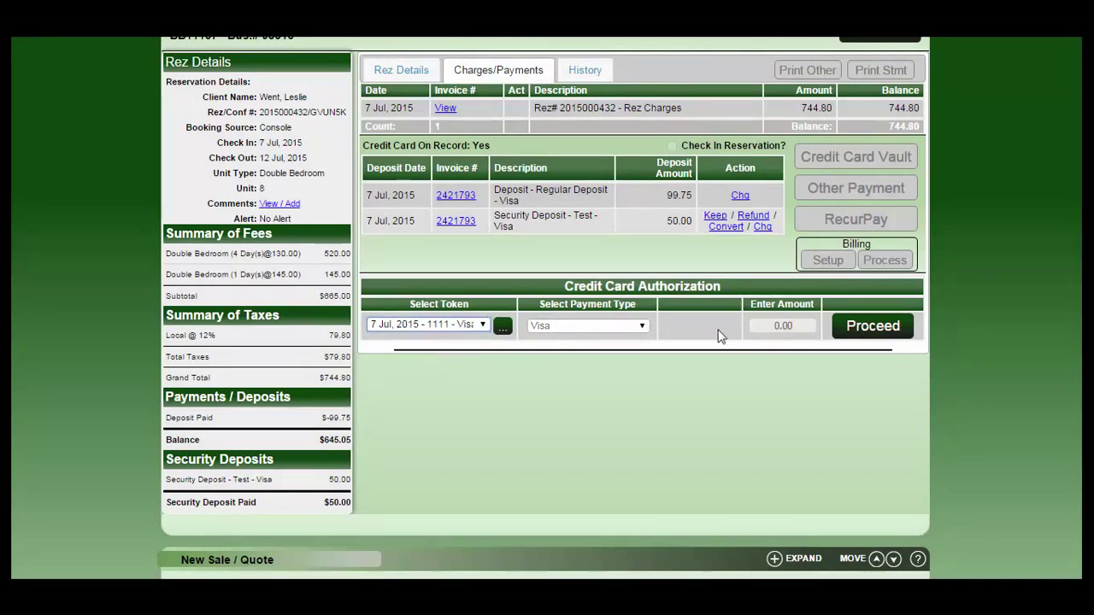
left_click(868, 332)
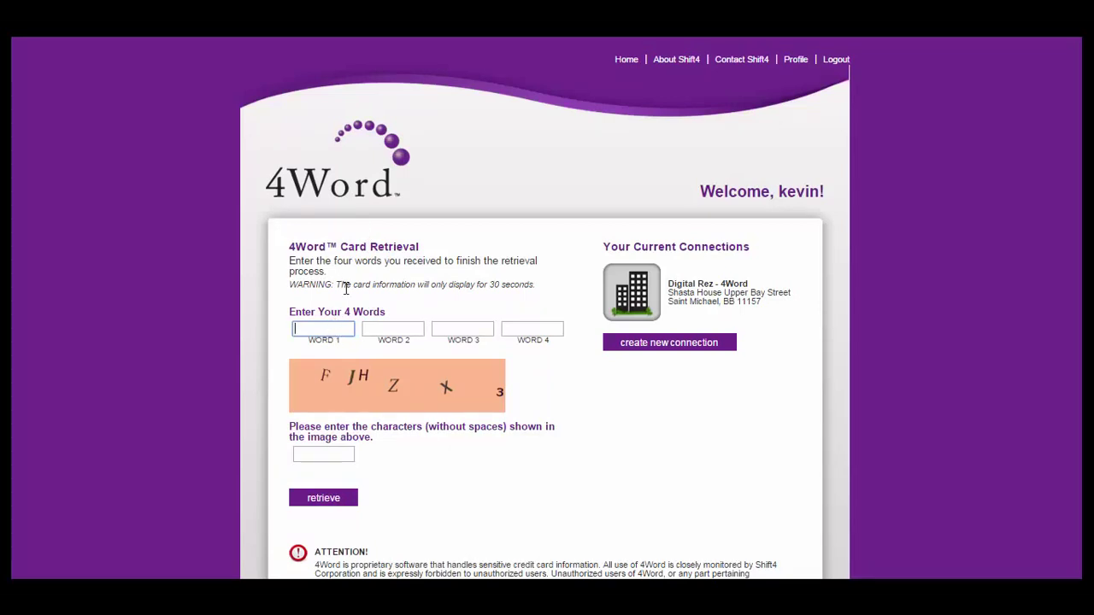
Enter the four 4Word words and captcha, retrieve the Visa details, extend viewing, then close them.
key("Tab")
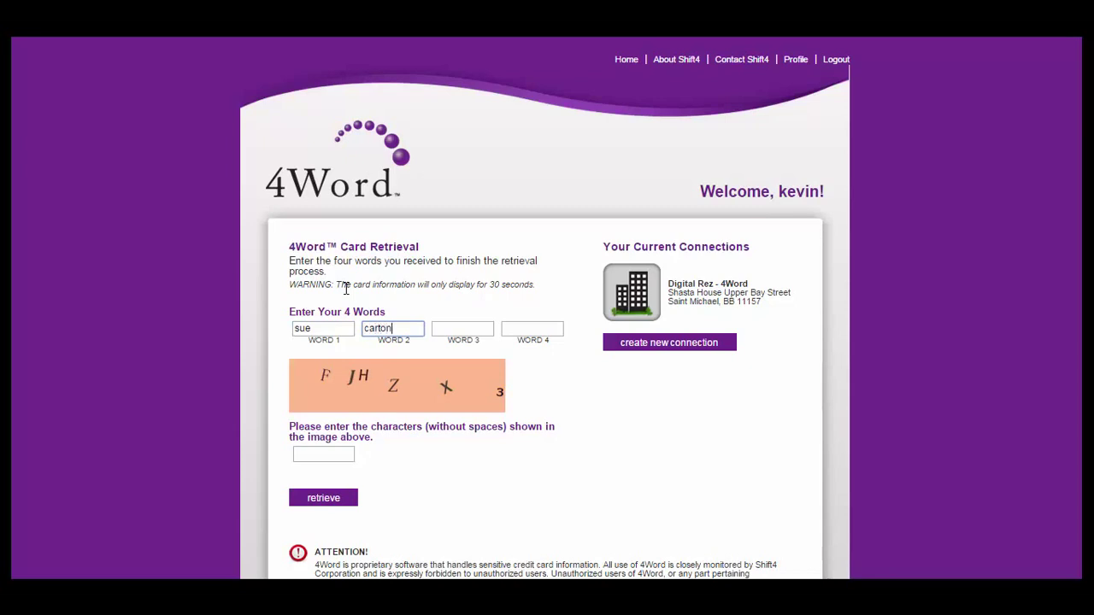
key("Tab")
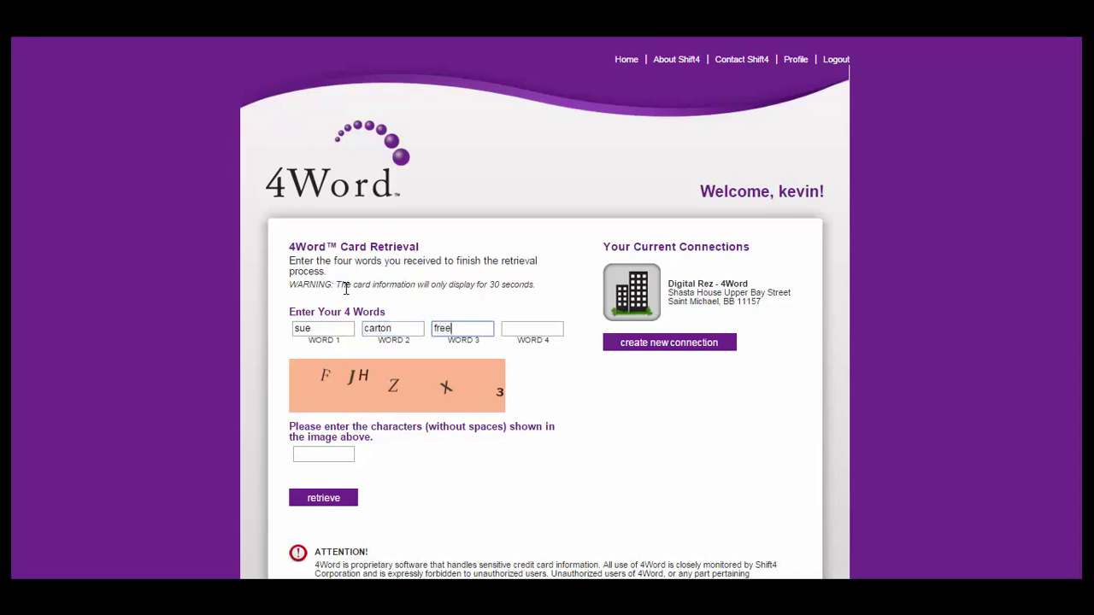
key("Tab")
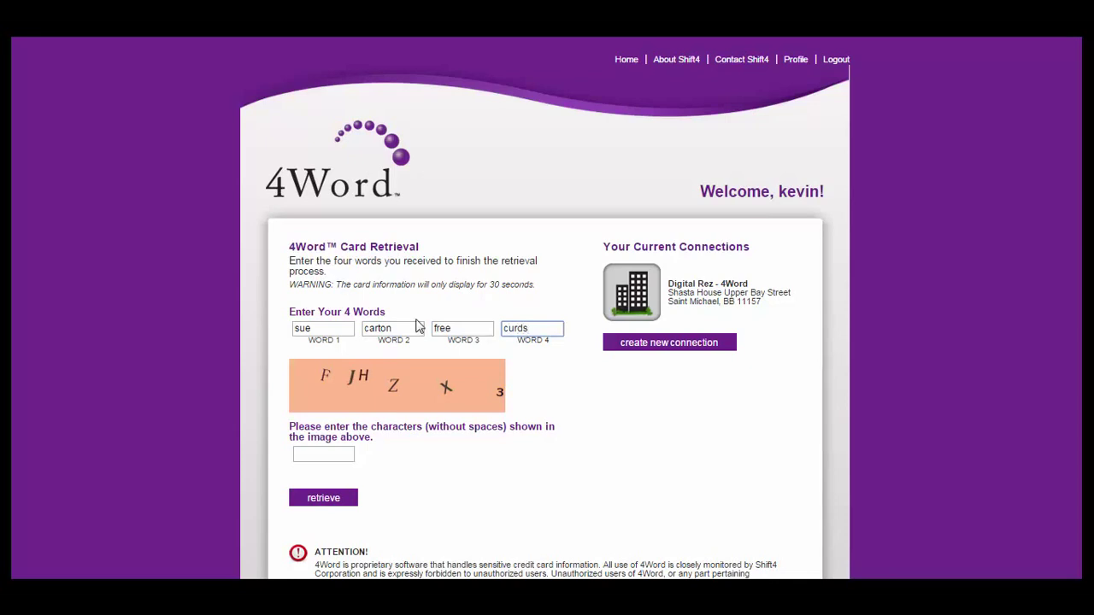
left_click(313, 456)
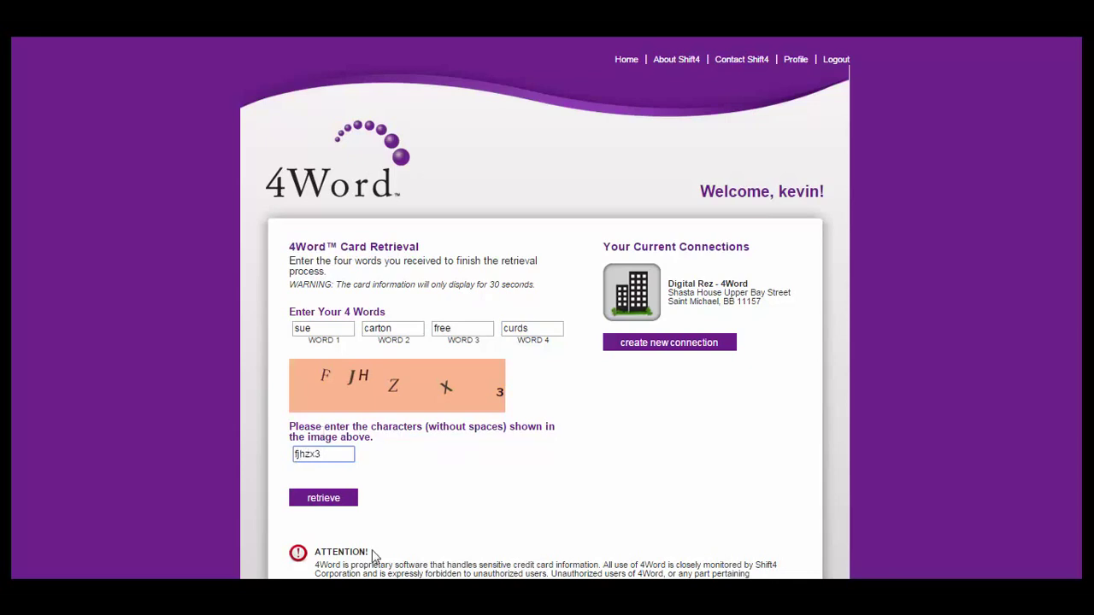
left_click(341, 498)
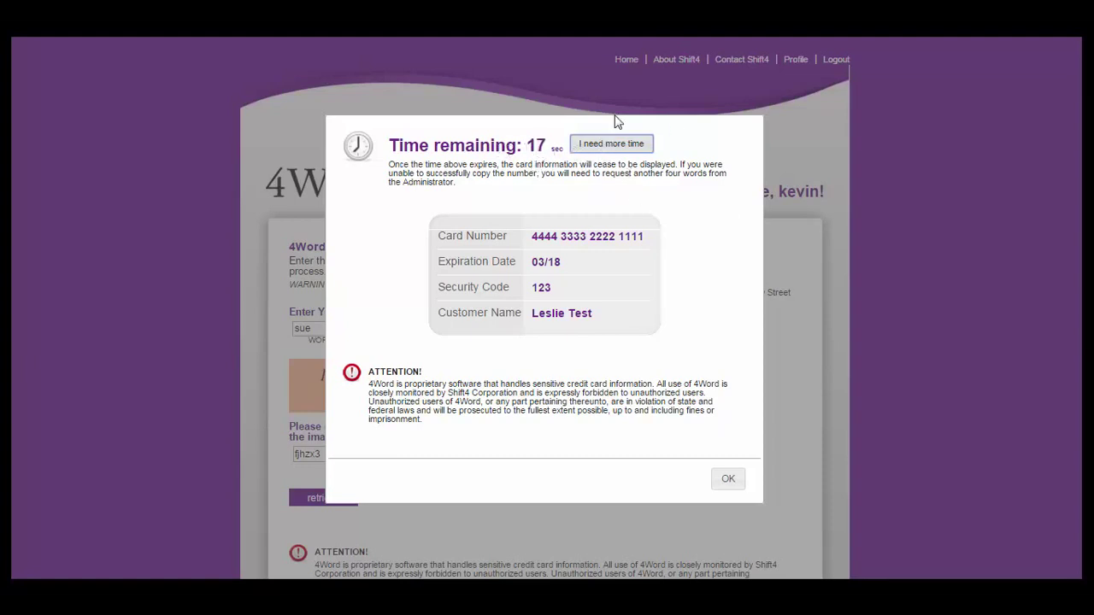
left_click(622, 145)
left_click(728, 481)
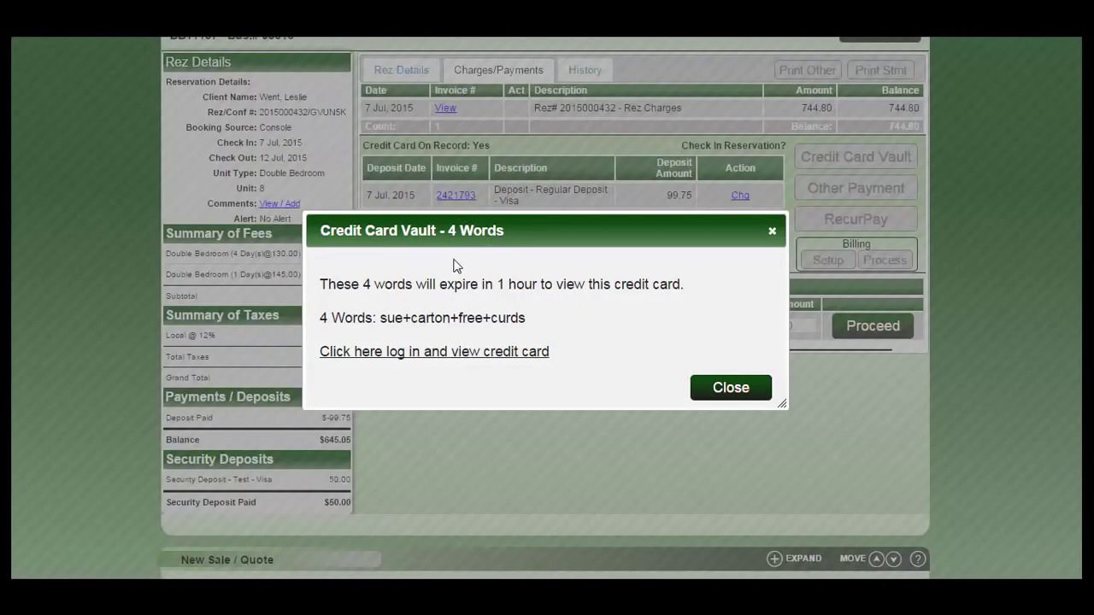
Dismiss the four words notice and cancel the pending card authorization.
left_click(723, 387)
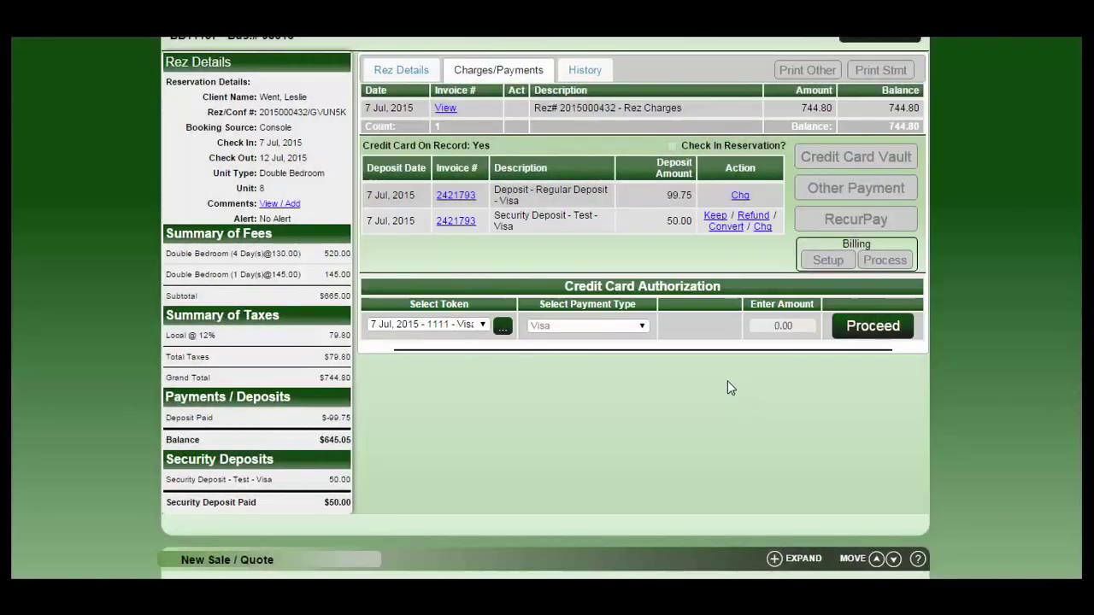
scroll(573, 359, "up", 2)
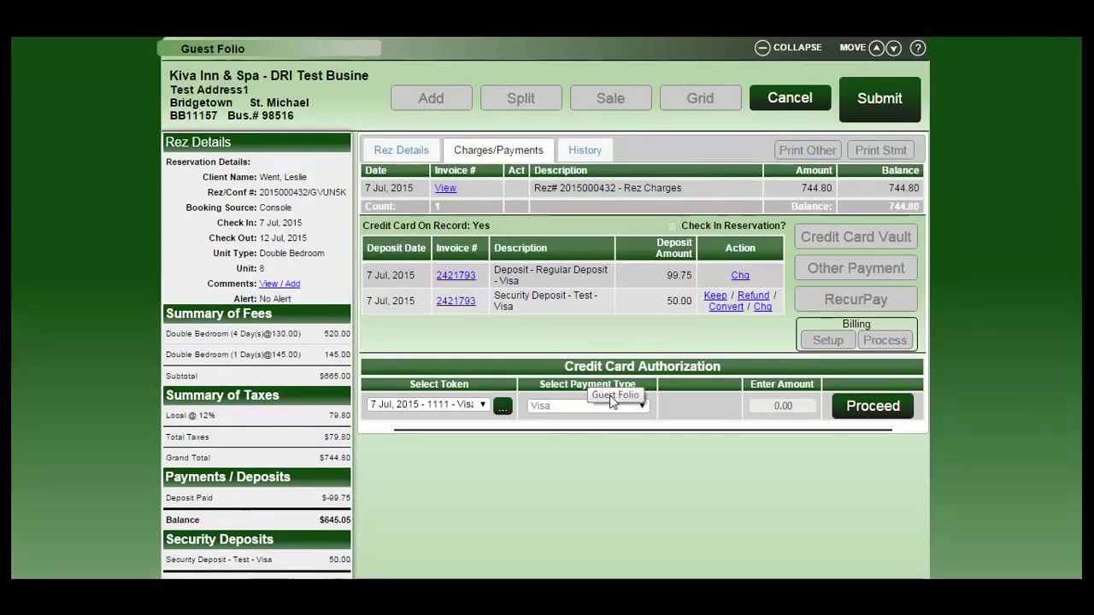
left_click(787, 98)
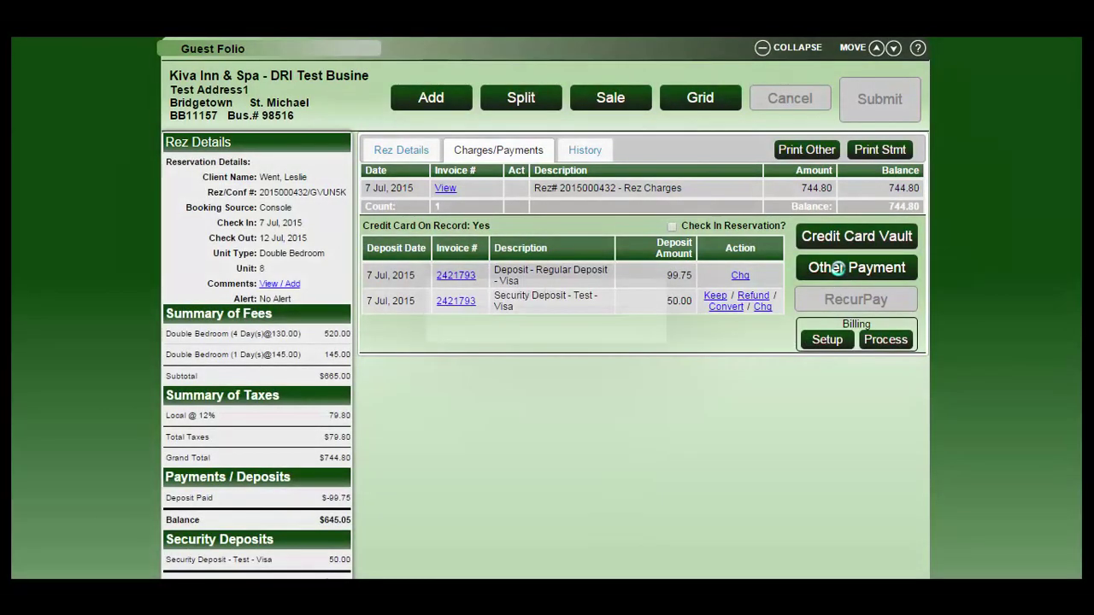
Post an additional 50.00 Visa deposit, leaving a $595.05 balance, and reopen Credit Card Vault.
left_click(822, 267)
left_click(428, 432)
left_click(647, 382)
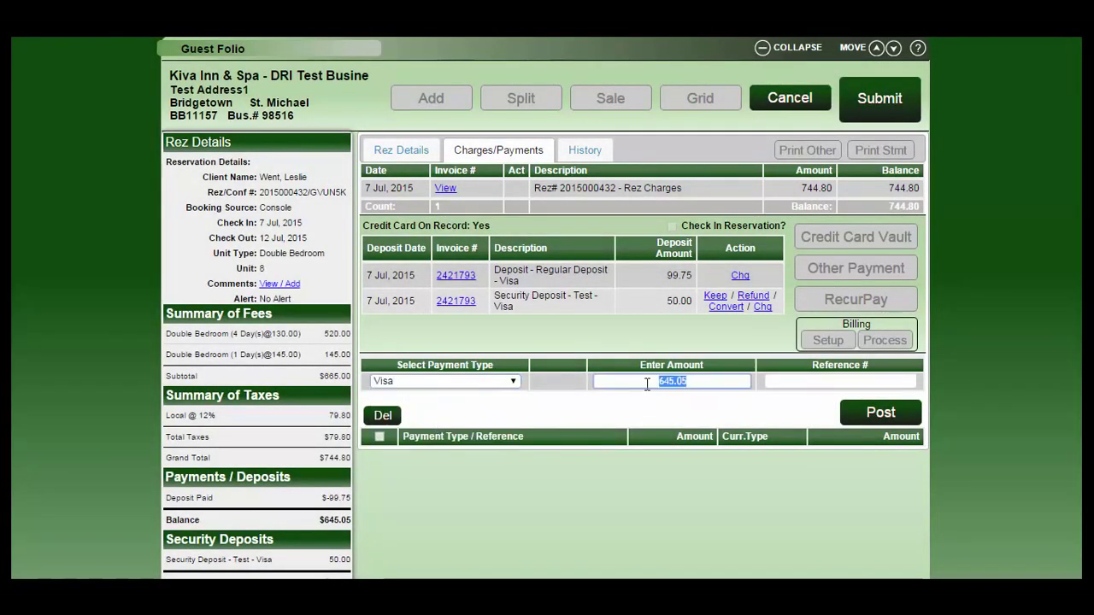
type("50")
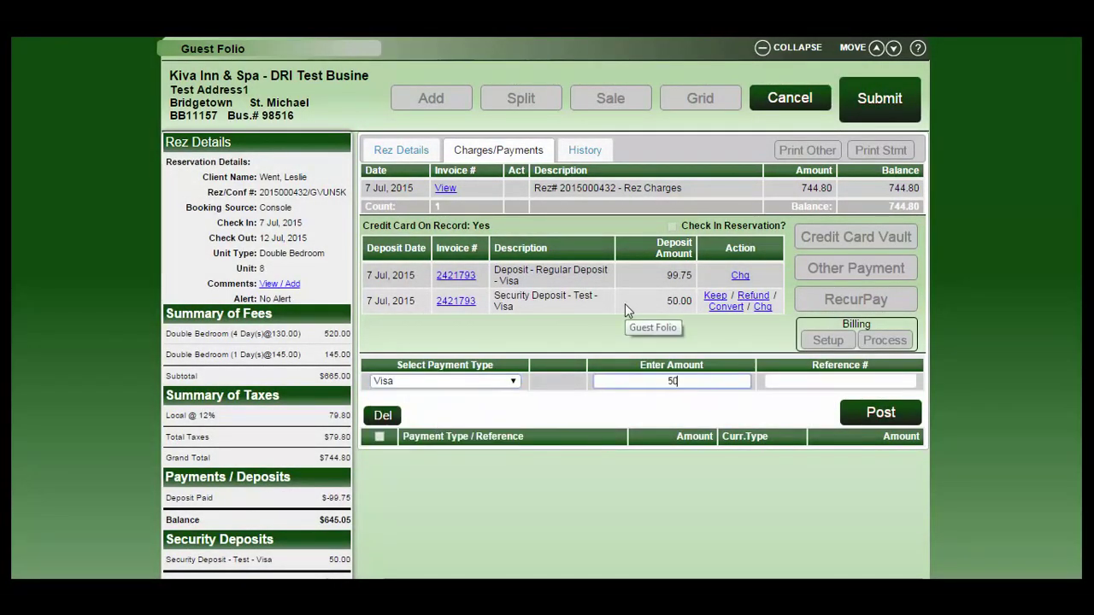
left_click(827, 415)
left_click(850, 415)
left_click(859, 109)
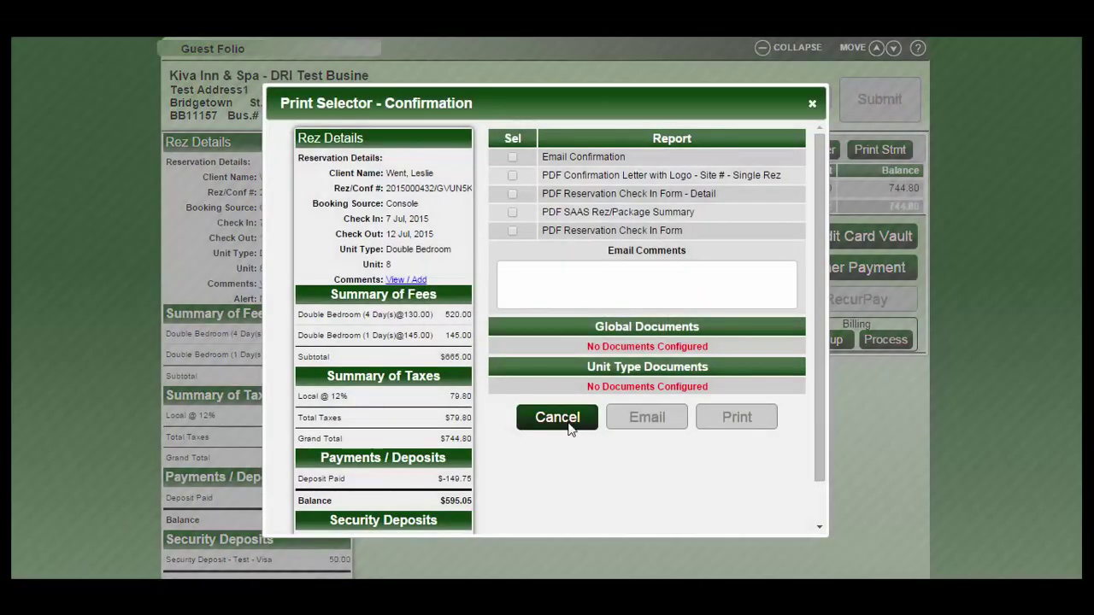
left_click(556, 415)
left_click(856, 237)
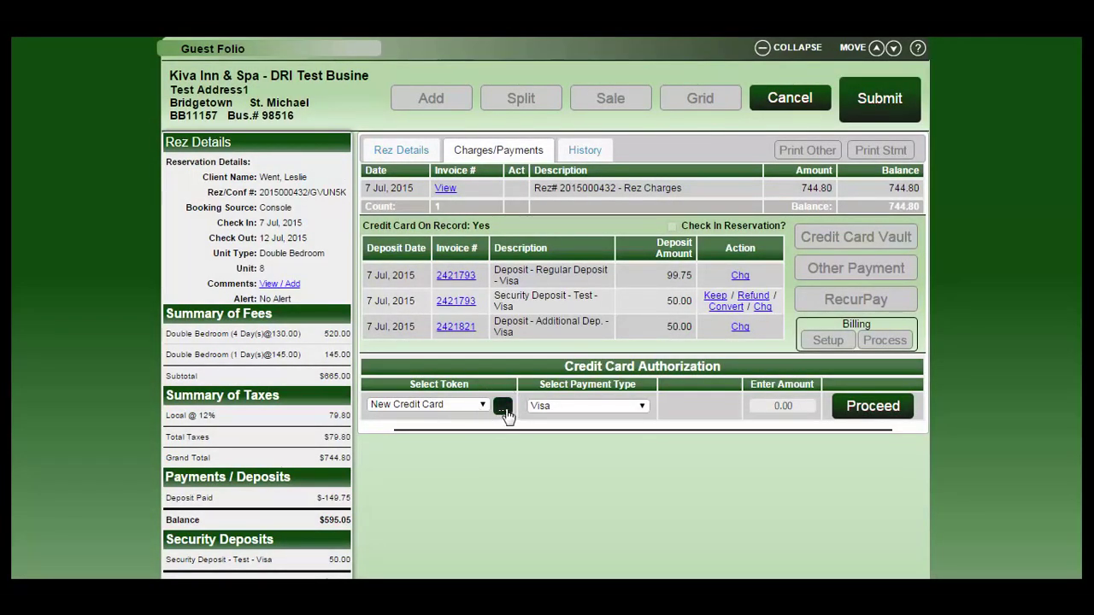
Delete the stored Visa token ending 1111, leaving only the 2 Jul 2015 token ending 2257.
left_click(503, 406)
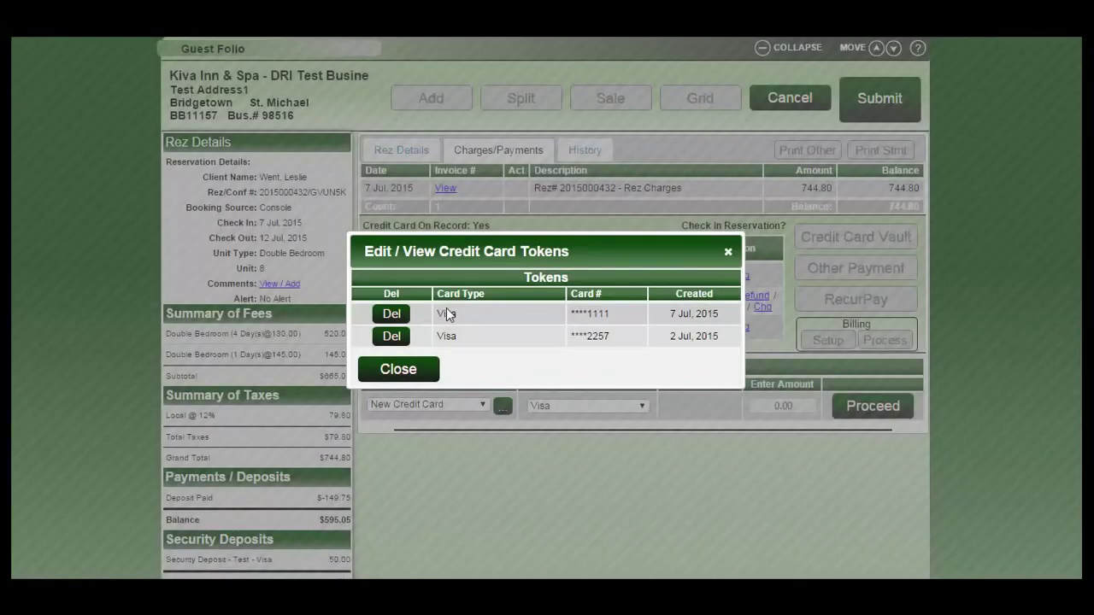
left_click(391, 316)
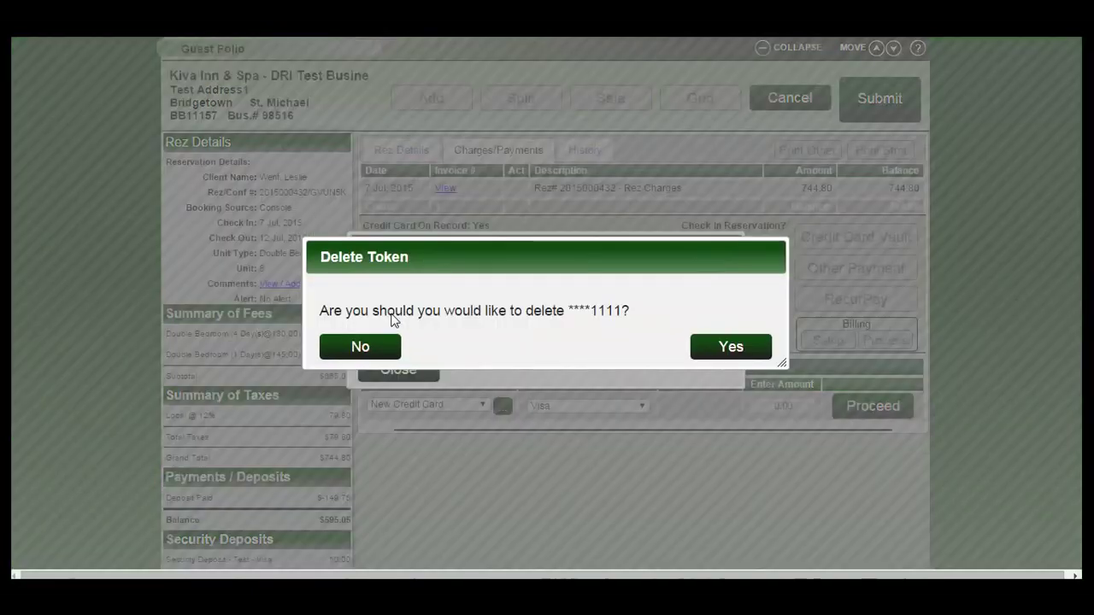
left_click(754, 356)
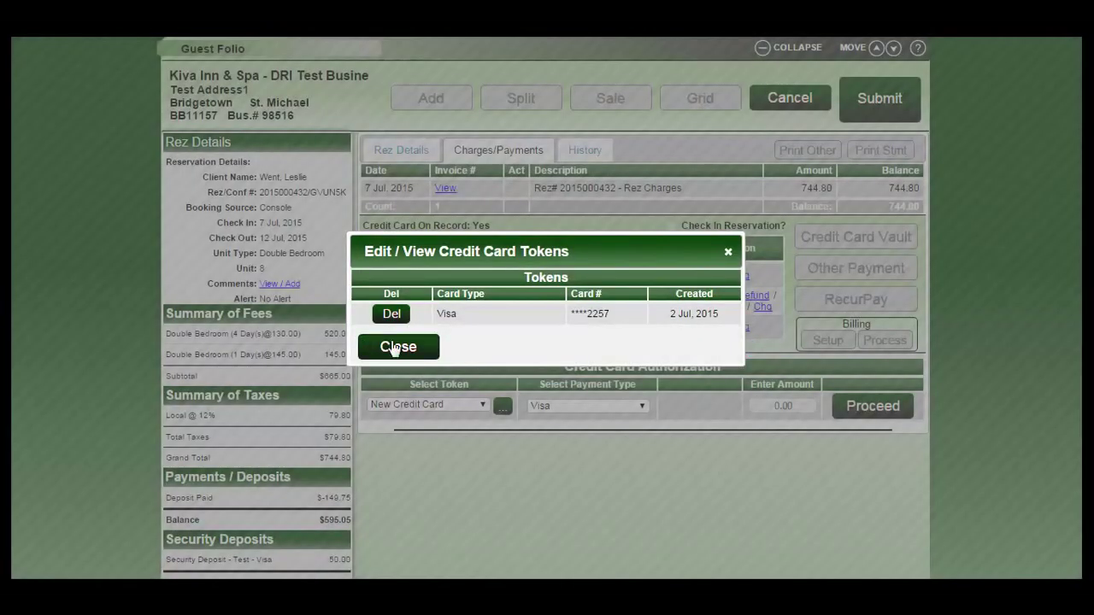
left_click(399, 347)
left_click(481, 405)
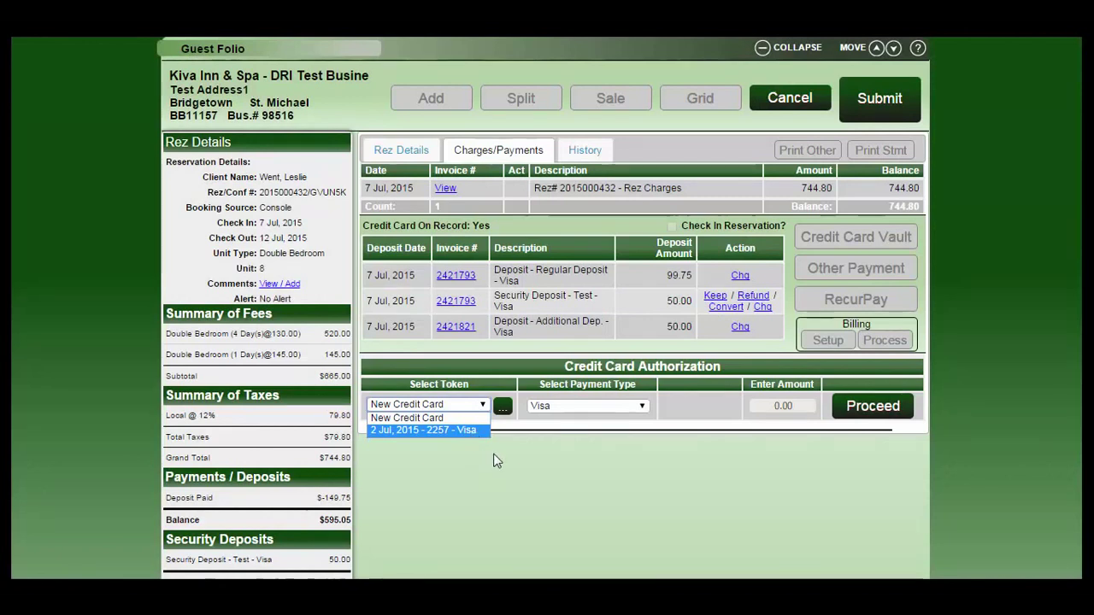